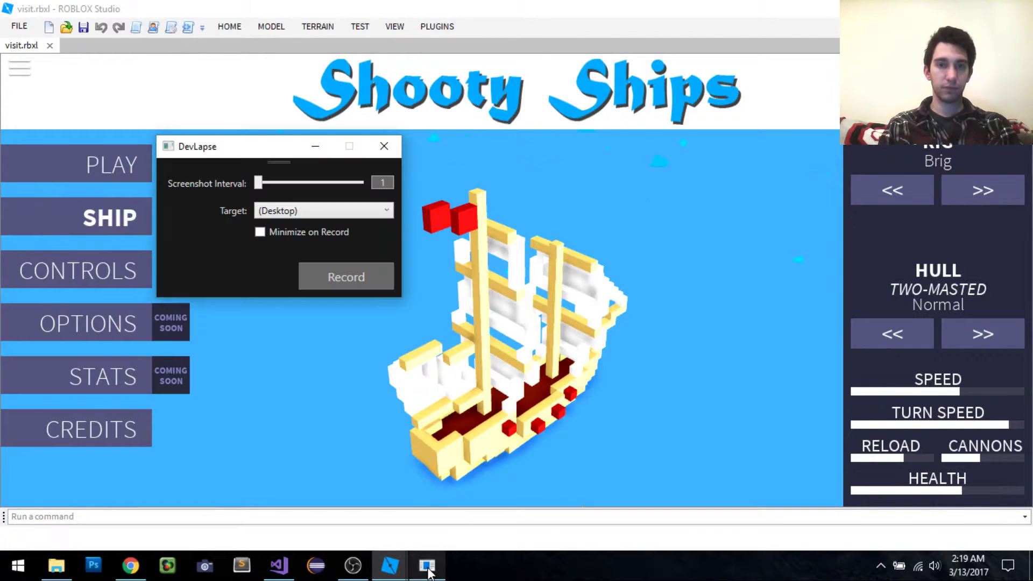
# - Try a screenshot interval of 12 and return it to 1
pyautogui.moveTo(219, 146)
pyautogui.mouseDown()
pyautogui.moveTo(333, 167)
pyautogui.moveTo(222, 149)
pyautogui.mouseUp()
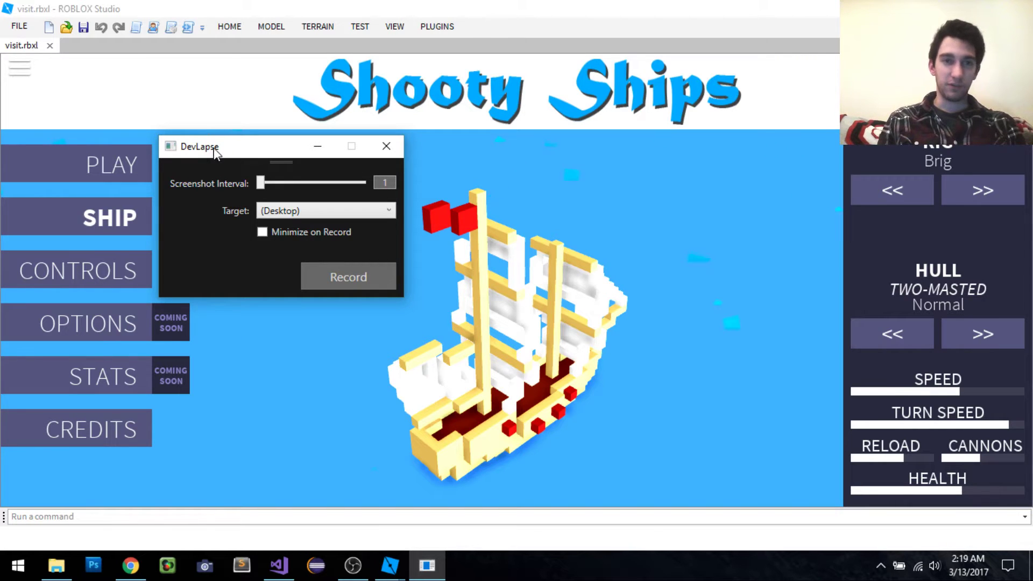
pyautogui.moveTo(209, 152)
pyautogui.mouseDown()
pyautogui.moveTo(240, 148)
pyautogui.moveTo(214, 150)
pyautogui.mouseUp()
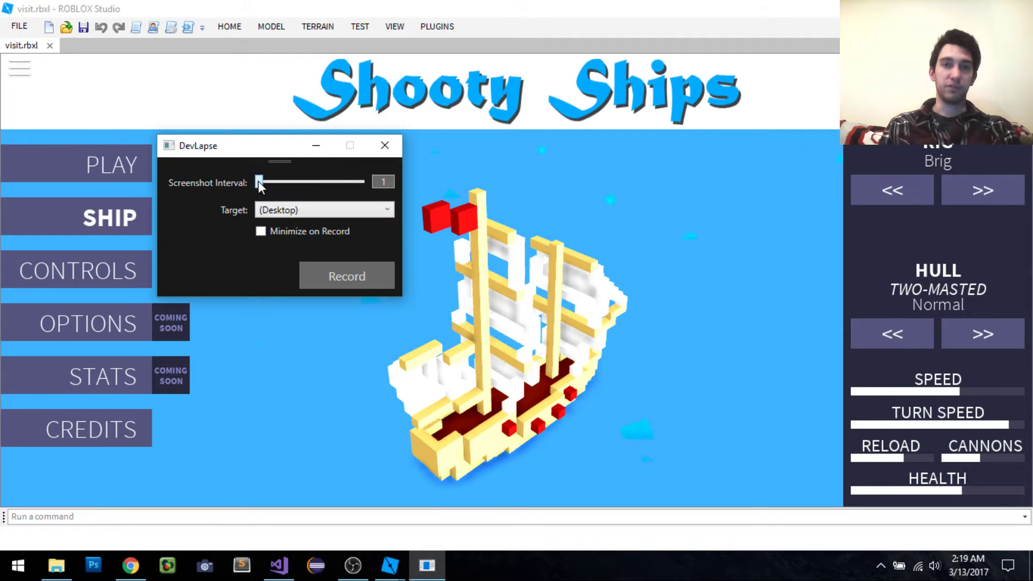
pyautogui.moveTo(259, 182); pyautogui.dragTo(280, 183)
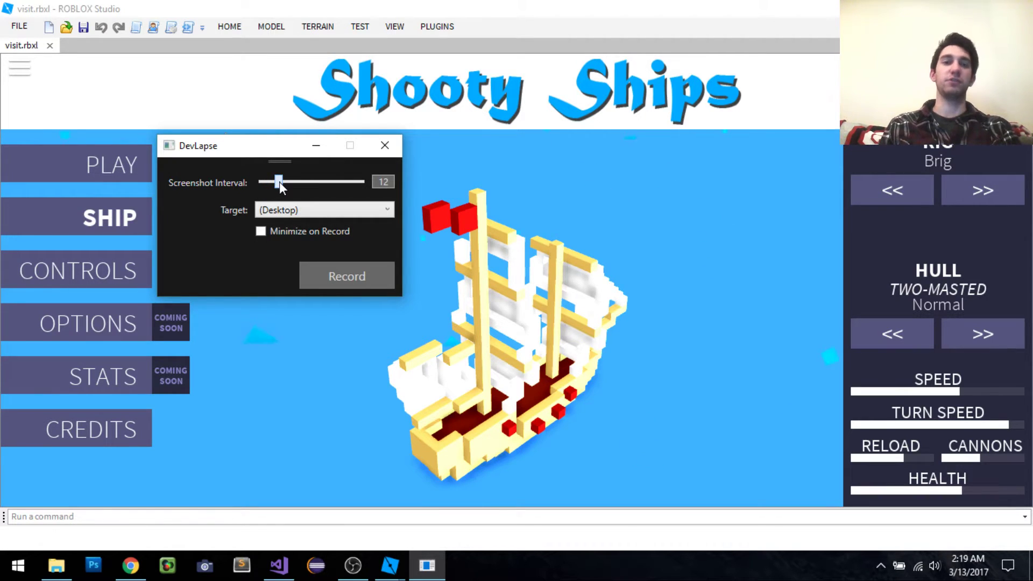
pyautogui.moveTo(279, 182); pyautogui.dragTo(259, 183)
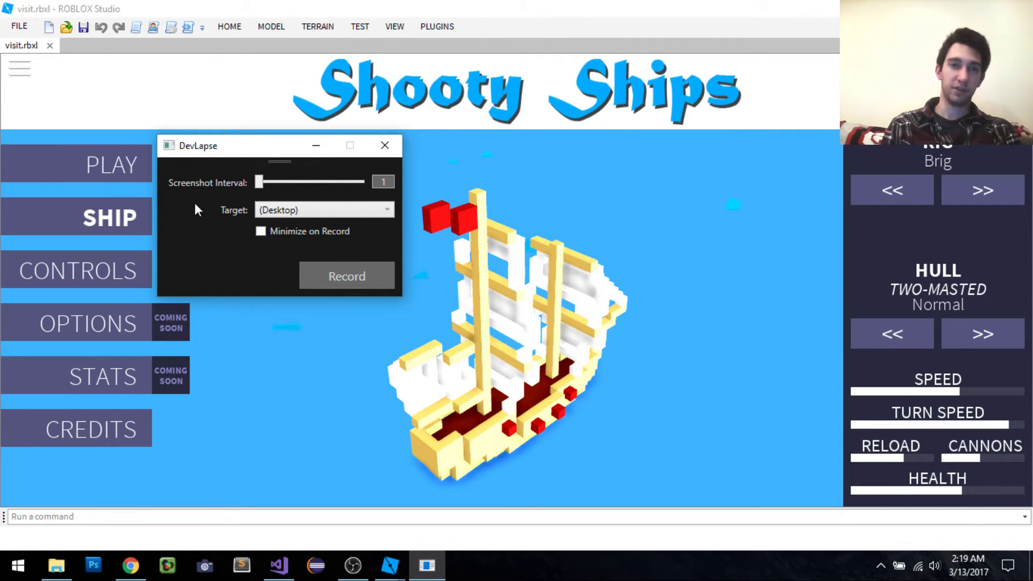
# - Keep (Desktop) as the capture target and start recording the time-lapse
pyautogui.click(303, 211)
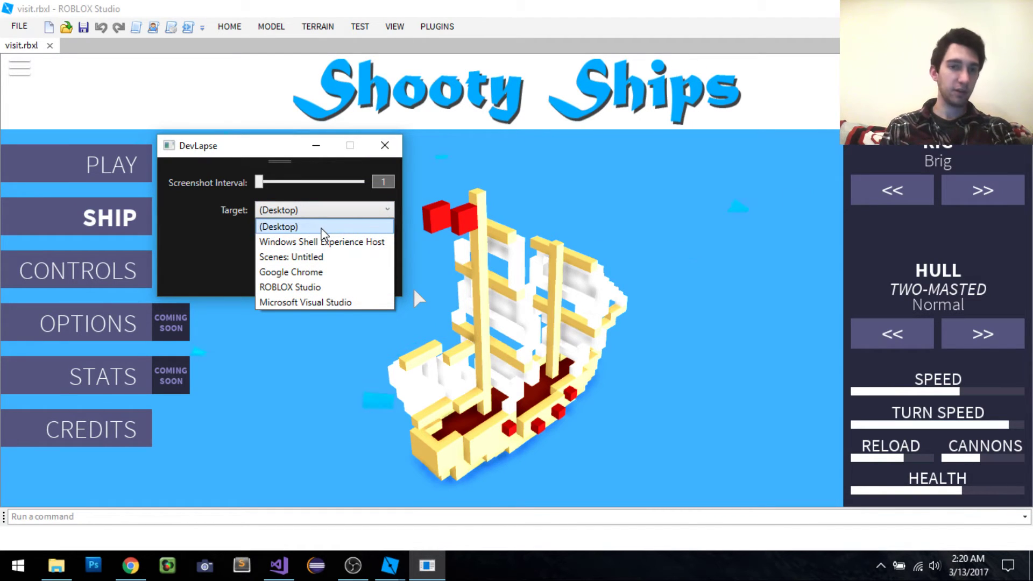
pyautogui.click(340, 228)
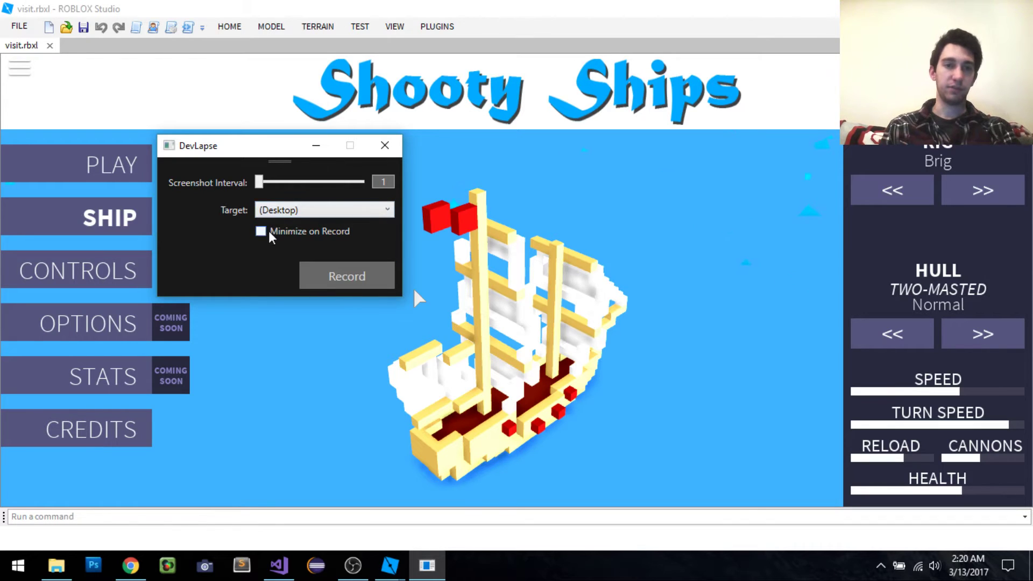
pyautogui.click(370, 283)
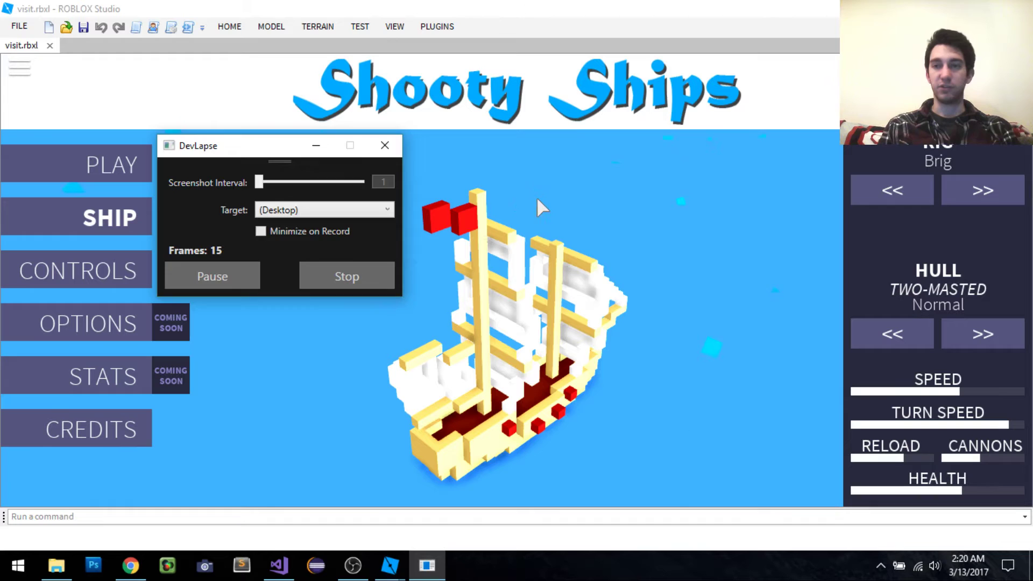
# - Switch to the Shooty Ships game and select the Schooner rig for the two-masted ship
pyautogui.click(782, 156)
pyautogui.click(983, 192)
pyautogui.click(983, 192)
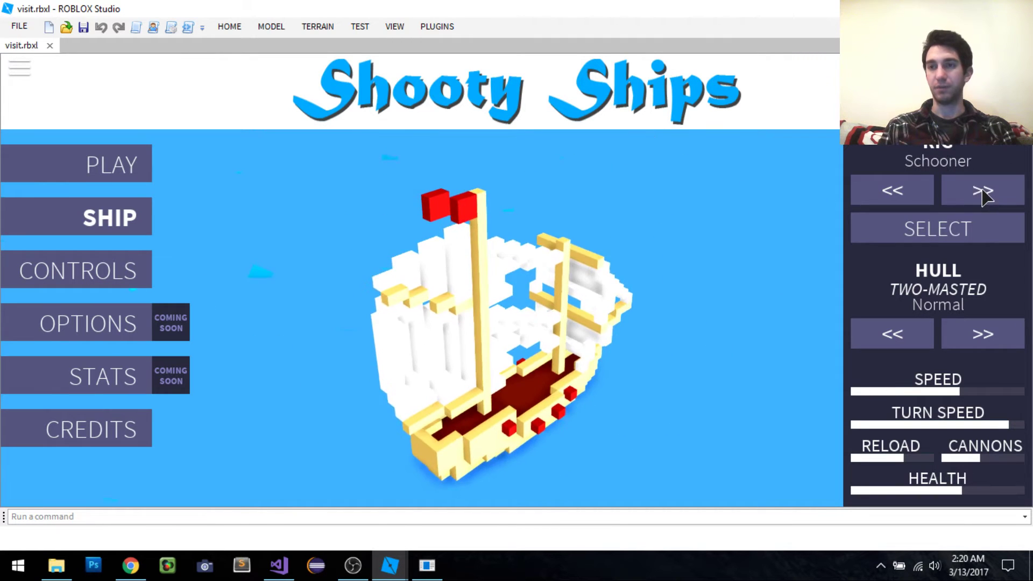
pyautogui.click(963, 234)
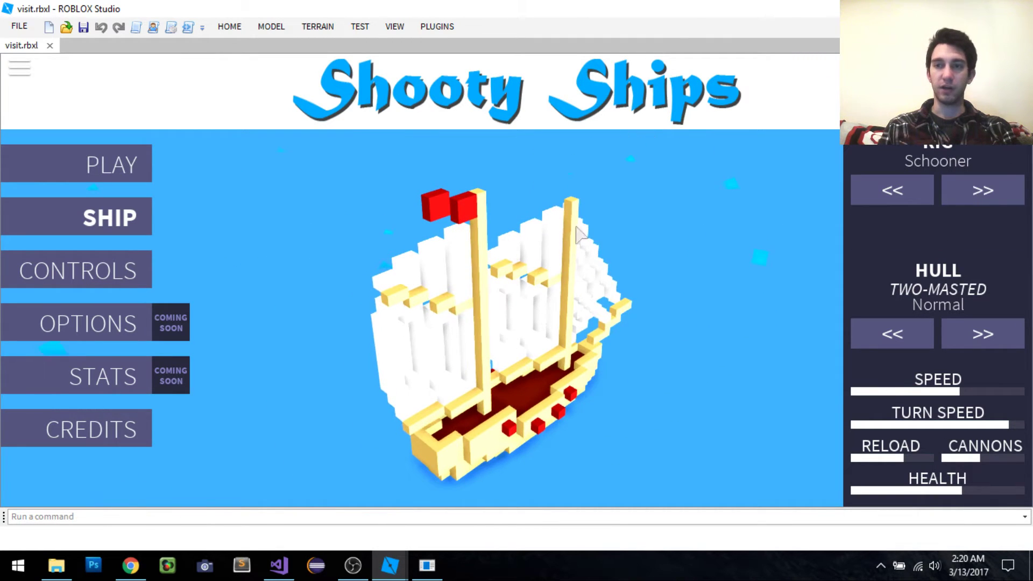
# - Start playing the game and sail the ship around, steering it both ways so the time-lapse captures some activity
pyautogui.click(110, 162)
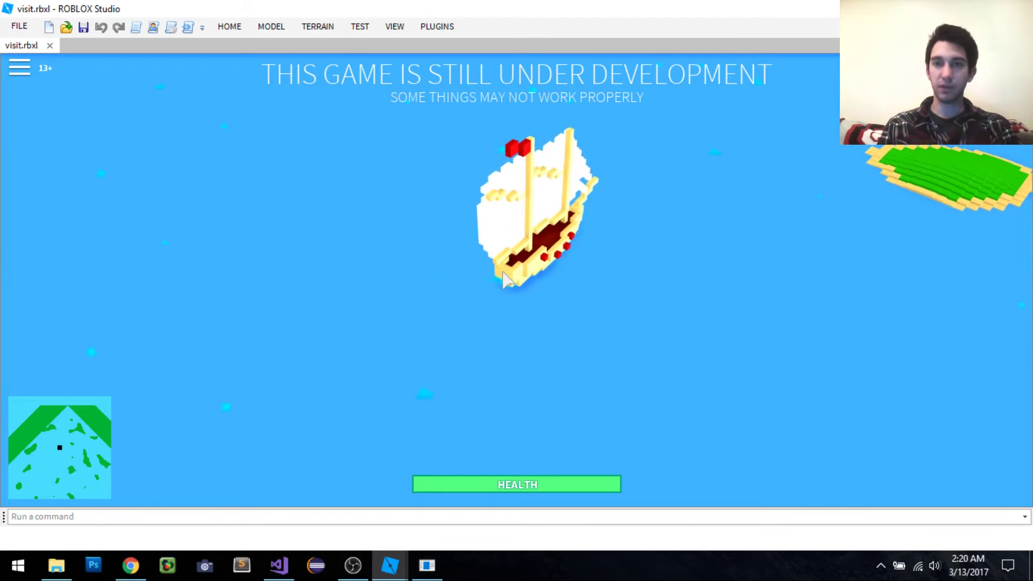
pyautogui.press('a')
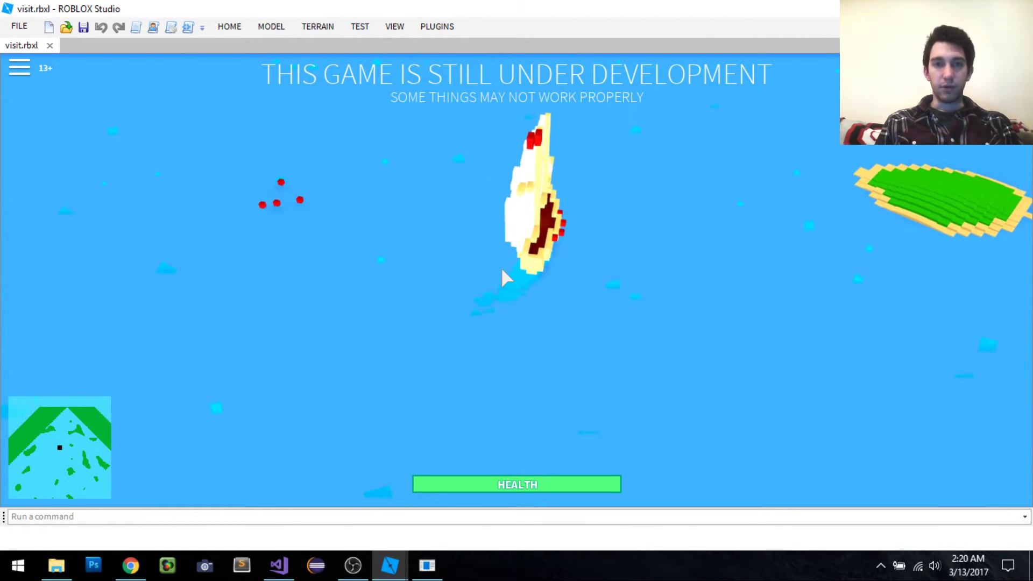
pyautogui.press('d')
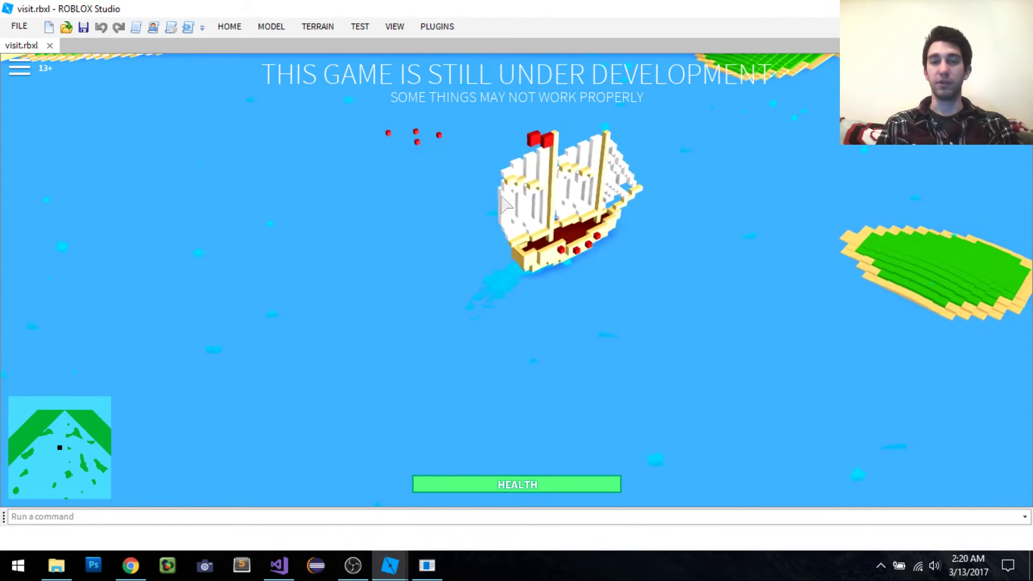
pyautogui.press('a')
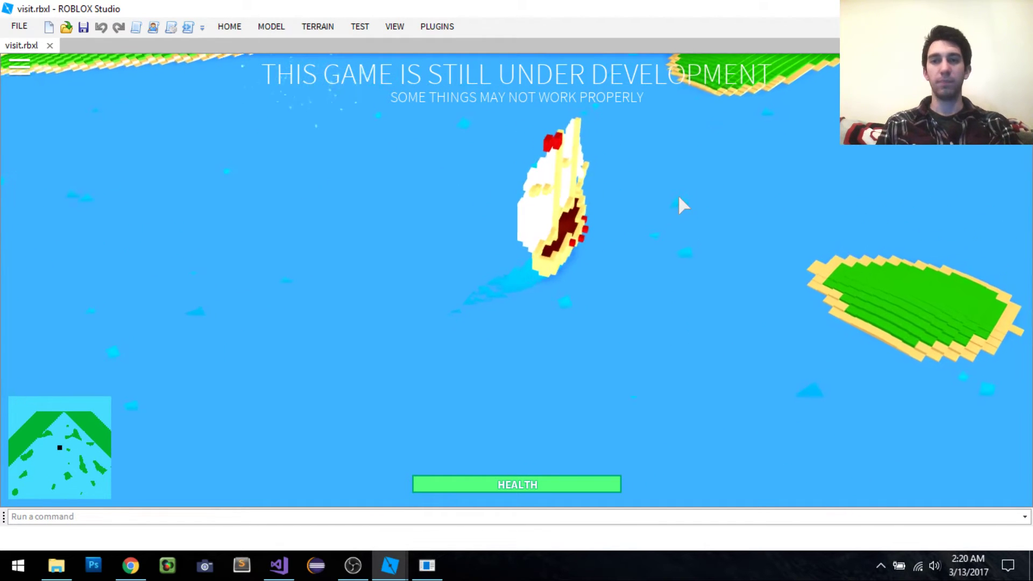
pyautogui.press('d')
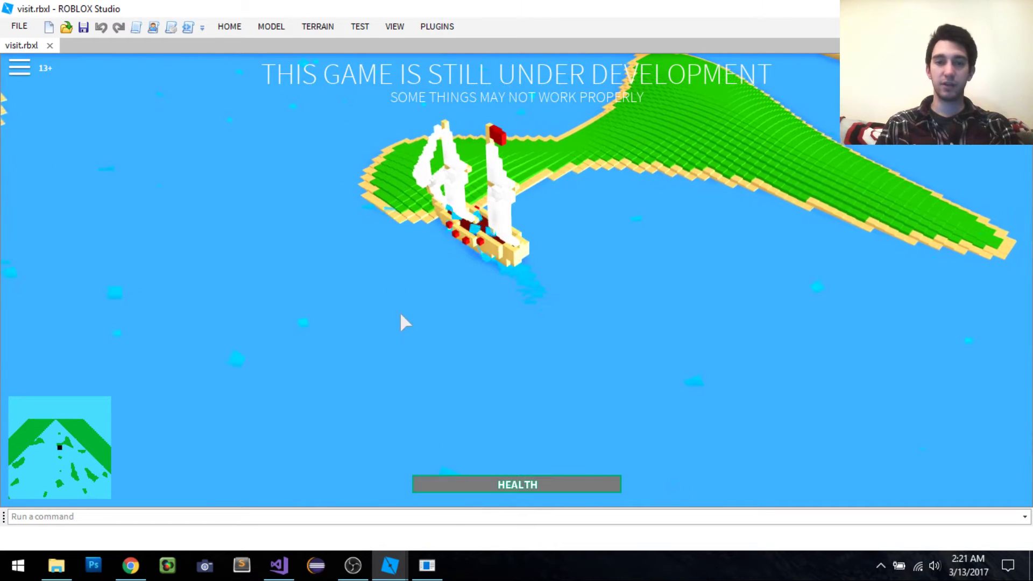
# - Switch back to DevLapse, pause and resume the time-lapse recording, and stop it to open the editor
pyautogui.hotkey('alt', 'Tab')
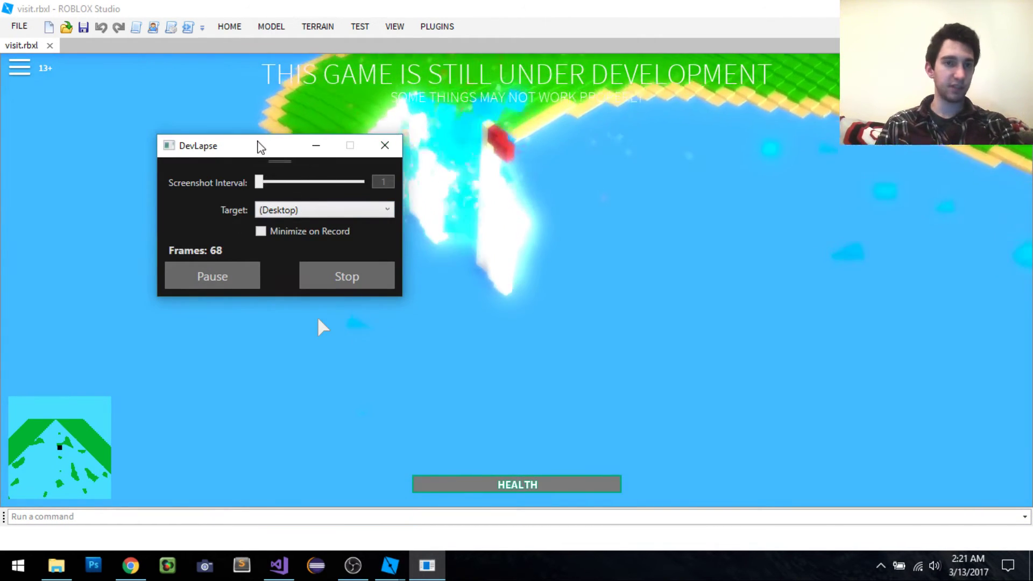
pyautogui.moveTo(257, 147); pyautogui.dragTo(277, 121)
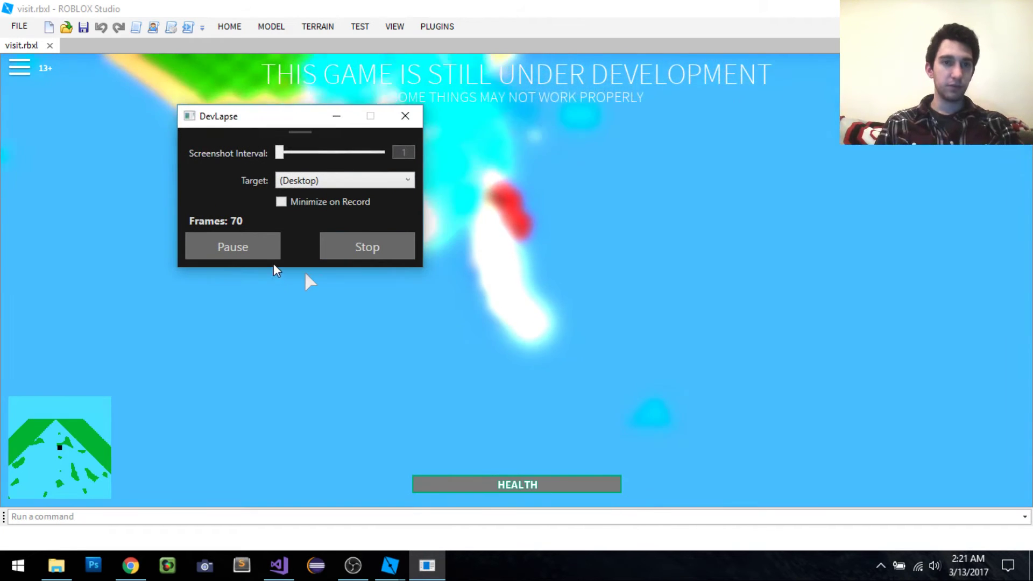
pyautogui.click(248, 257)
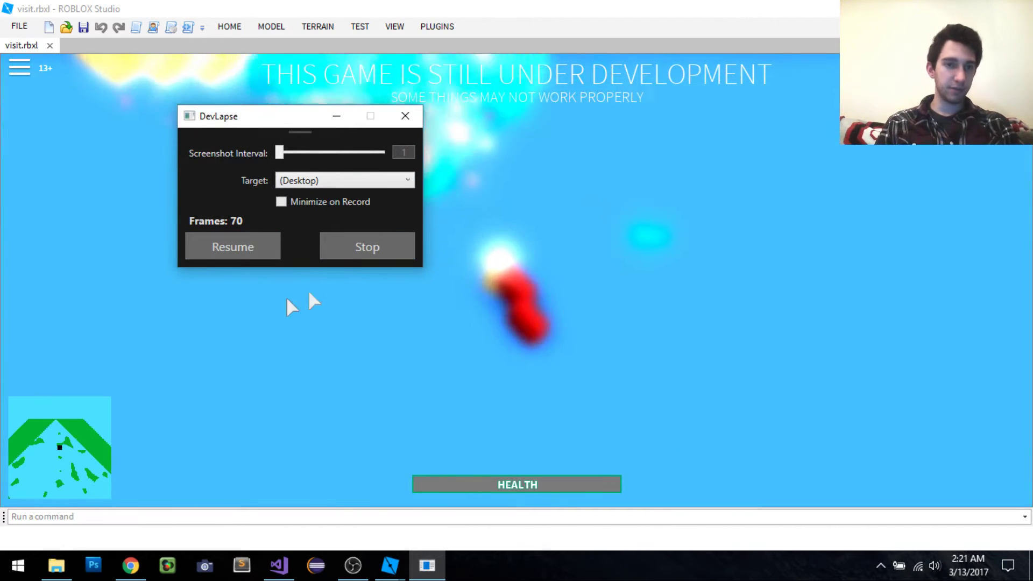
pyautogui.click(258, 247)
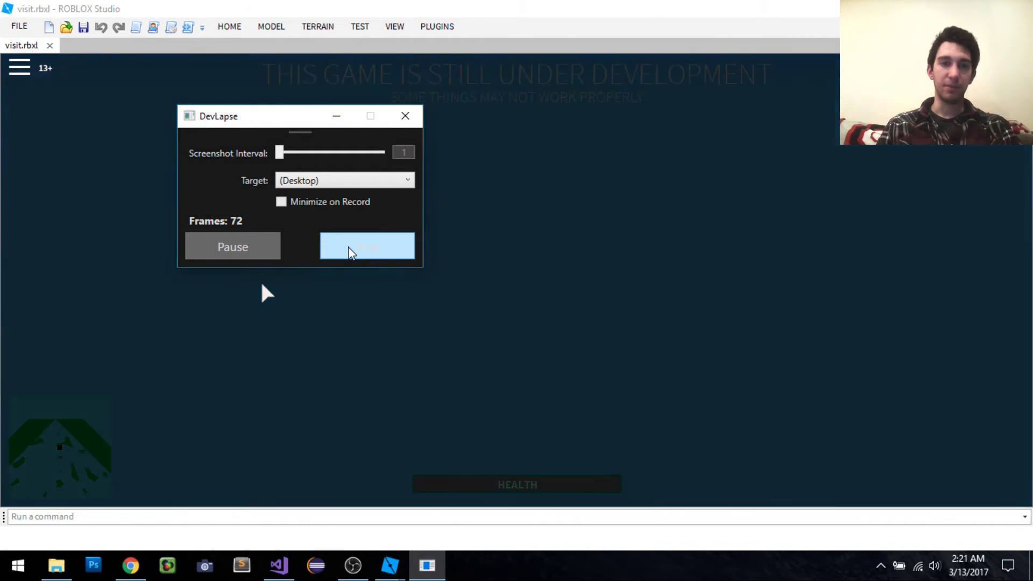
pyautogui.click(348, 250)
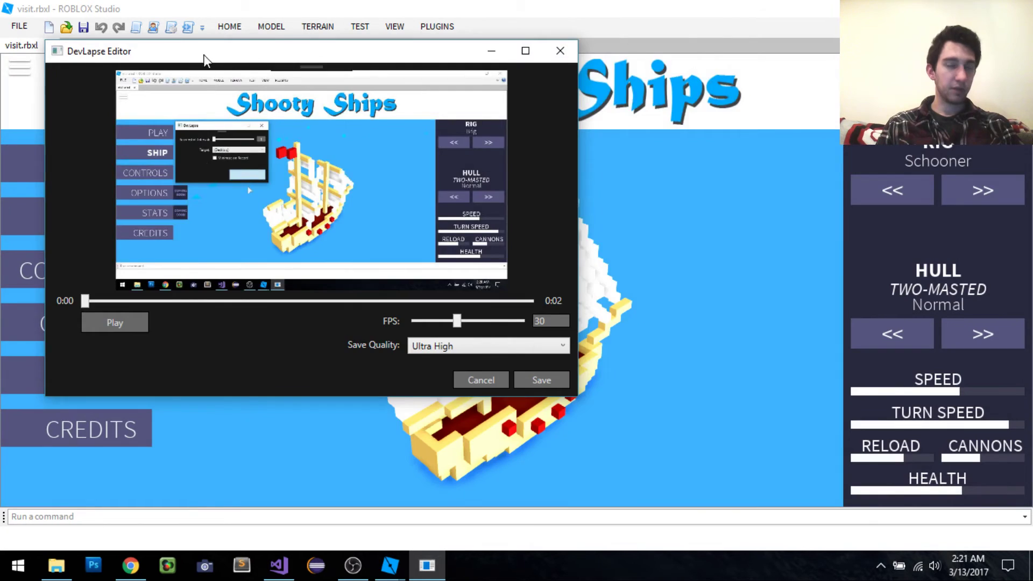
# - Maximize the DevLapse Editor window and play the recorded time-lapse from the start
pyautogui.doubleClick(204, 54)
pyautogui.click(709, 75)
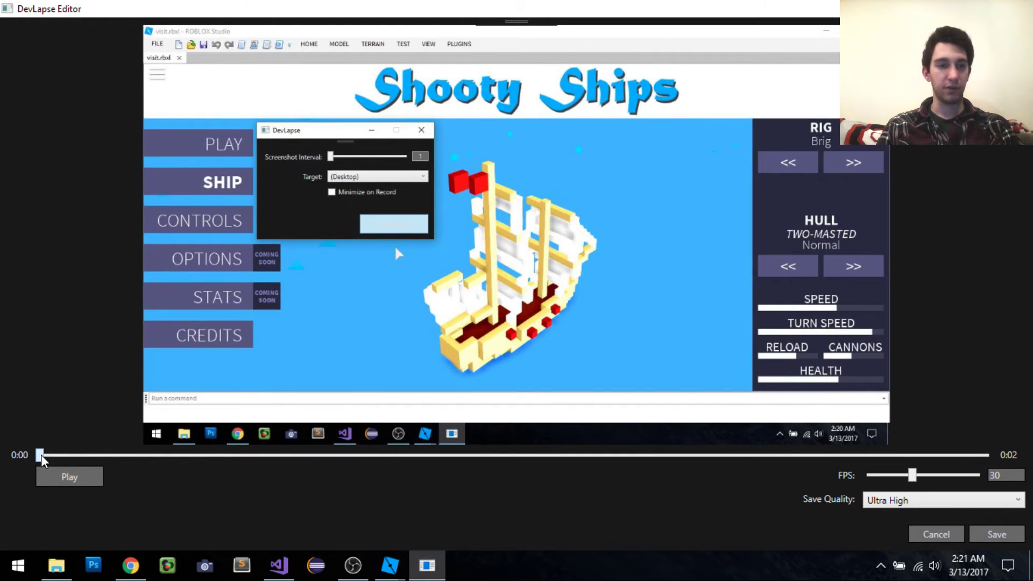
pyautogui.moveTo(42, 456)
pyautogui.mouseDown()
pyautogui.moveTo(526, 470)
pyautogui.moveTo(716, 447)
pyautogui.moveTo(990, 455)
pyautogui.moveTo(206, 480)
pyautogui.moveTo(33, 474)
pyautogui.mouseUp()
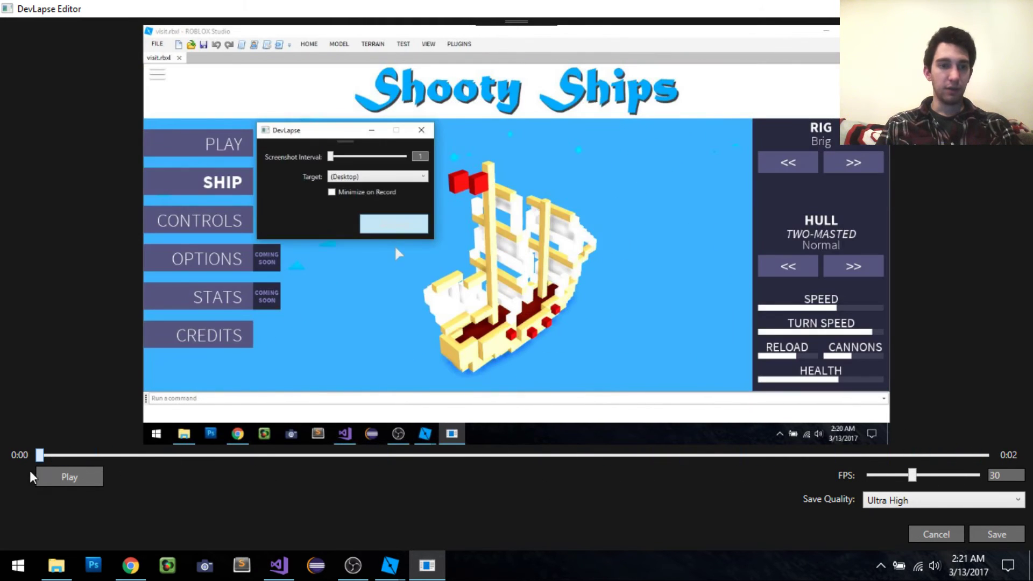
pyautogui.click(60, 478)
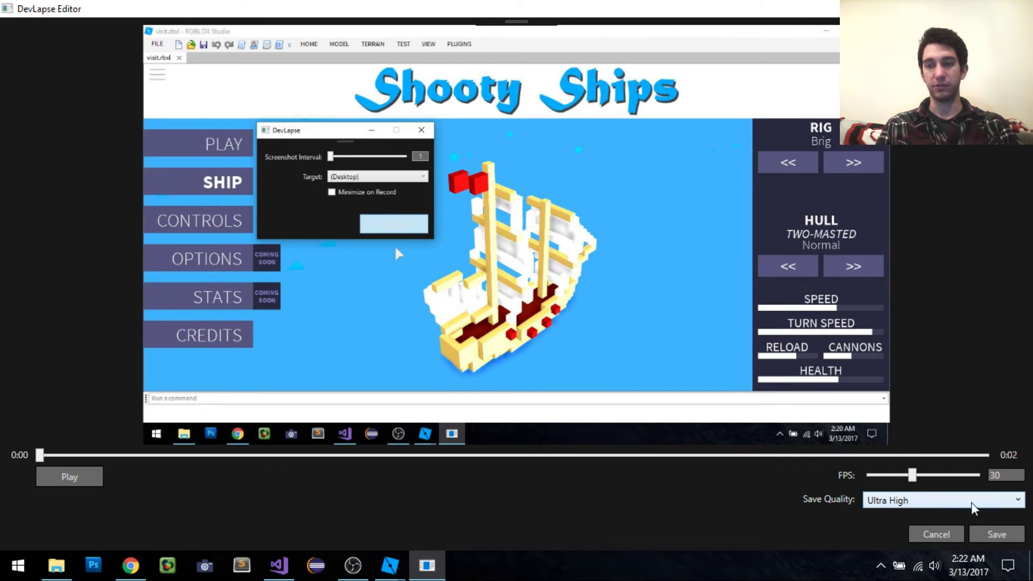
# - Preview the time-lapse at 10 FPS and return the frame rate to 30 FPS
pyautogui.moveTo(913, 483); pyautogui.dragTo(868, 477)
pyautogui.click(69, 477)
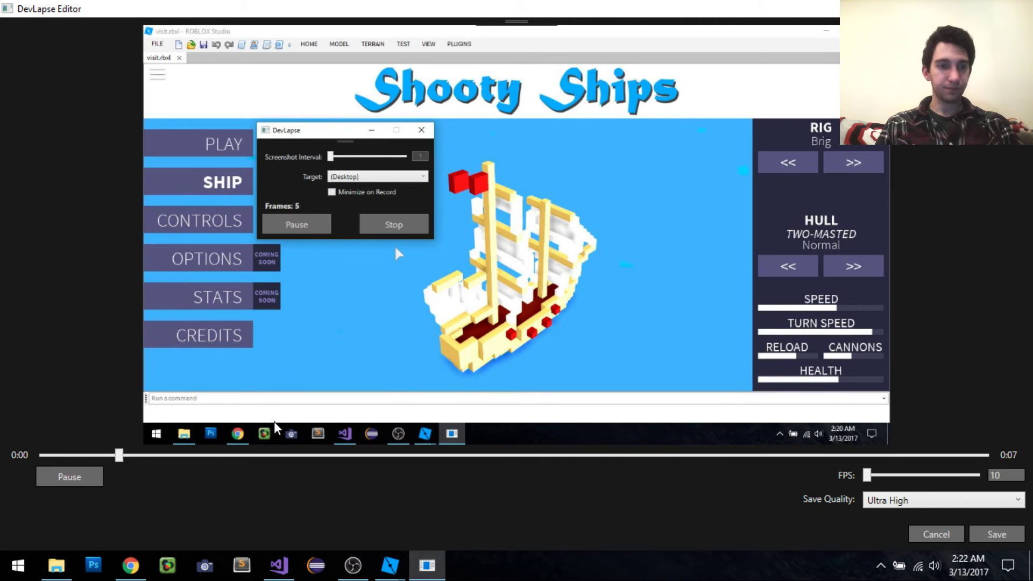
pyautogui.moveTo(867, 478); pyautogui.dragTo(926, 478)
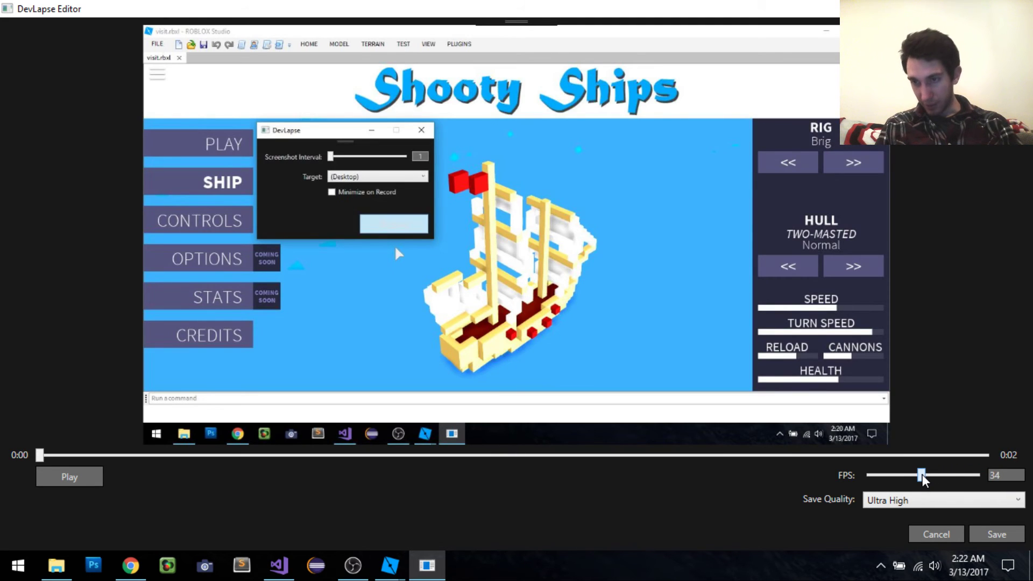
# - Keep the save quality at Ultra High and save the time-lapse as an MPEG4 video named Test in the OBS folder
pyautogui.click(905, 502)
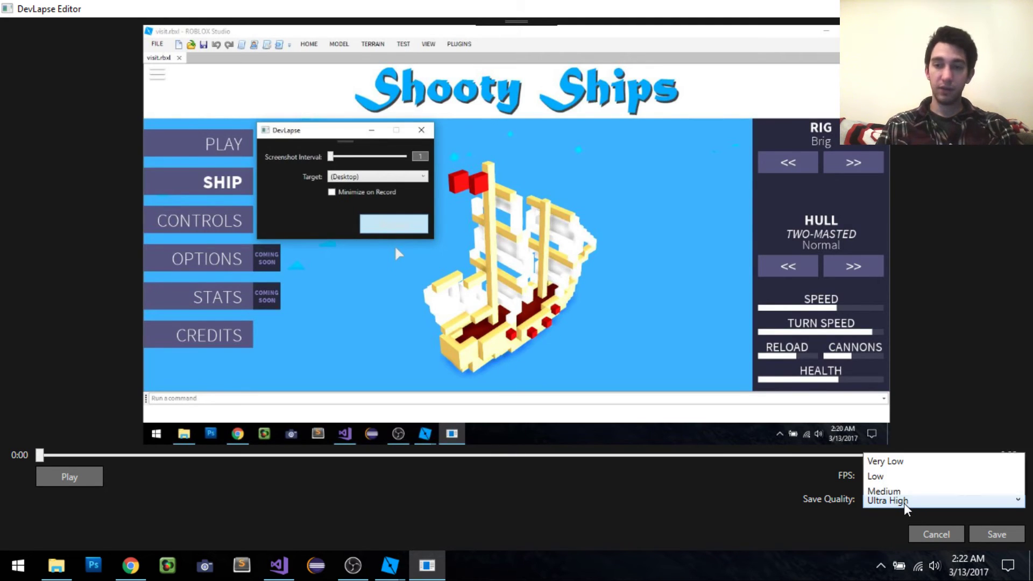
pyautogui.click(896, 486)
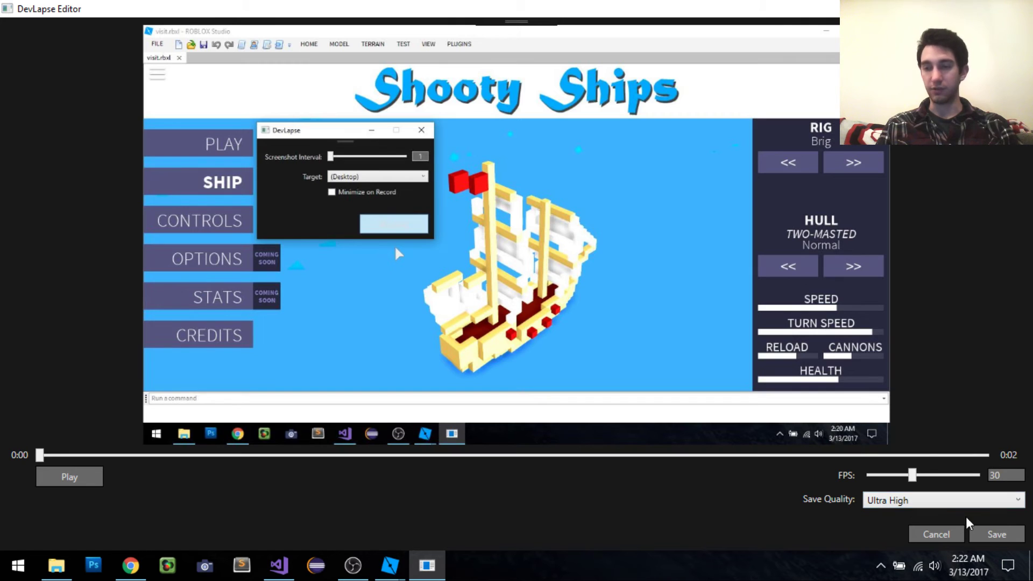
pyautogui.click(993, 533)
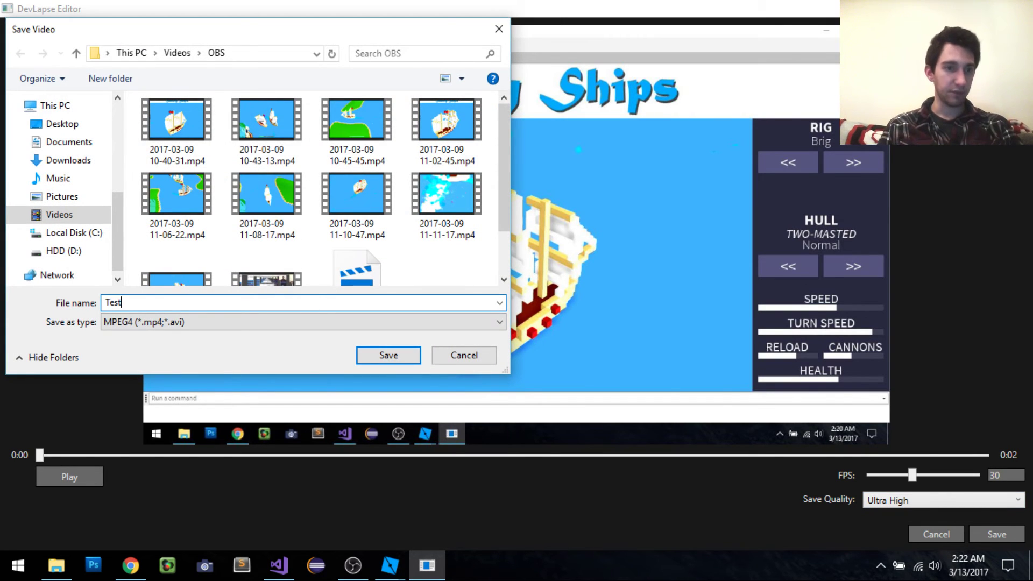
pyautogui.click(389, 355)
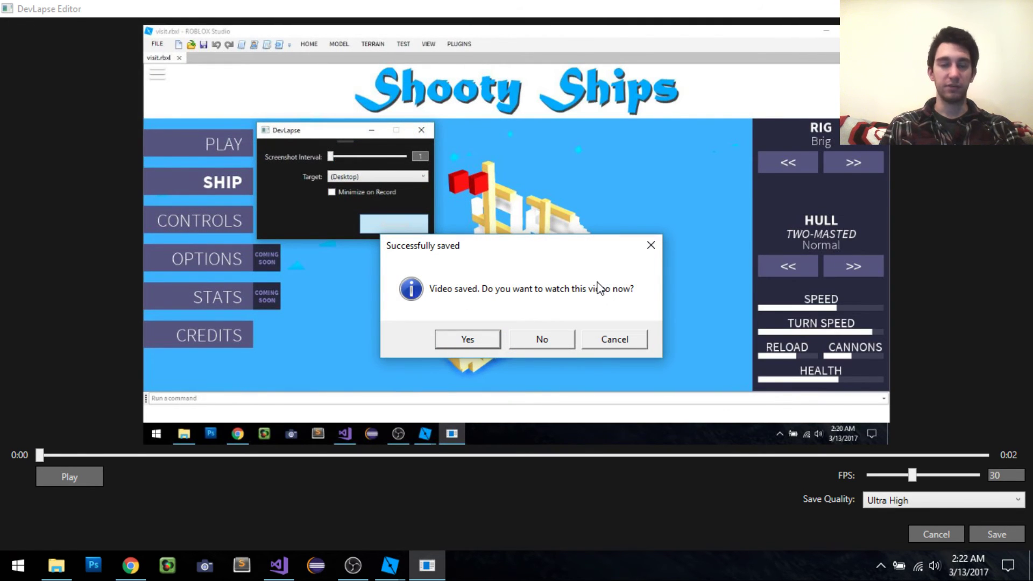
# - Watch the saved Test video in the media player and close it to return to the DevLapse recorder
pyautogui.click(471, 341)
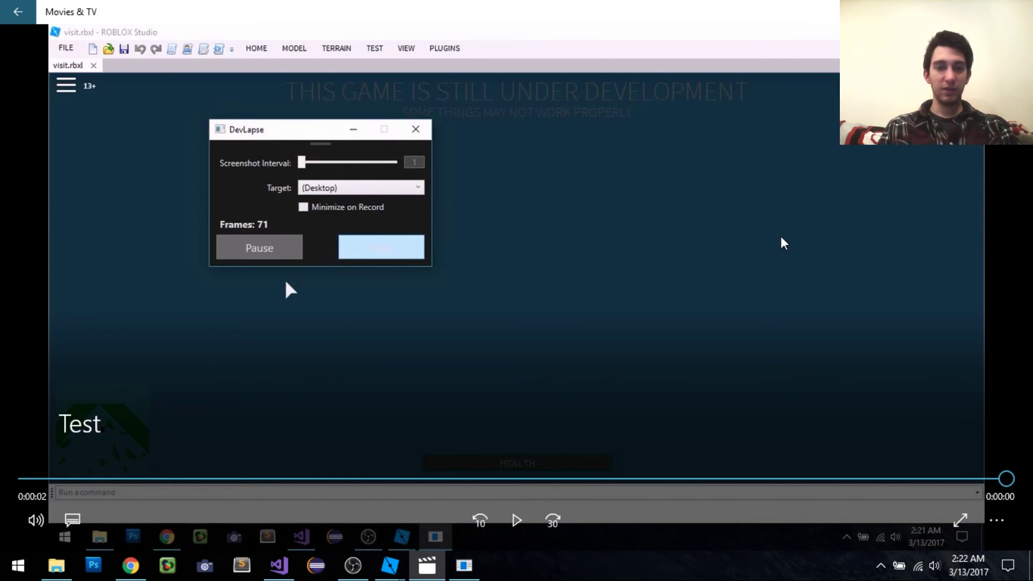
pyautogui.click(516, 520)
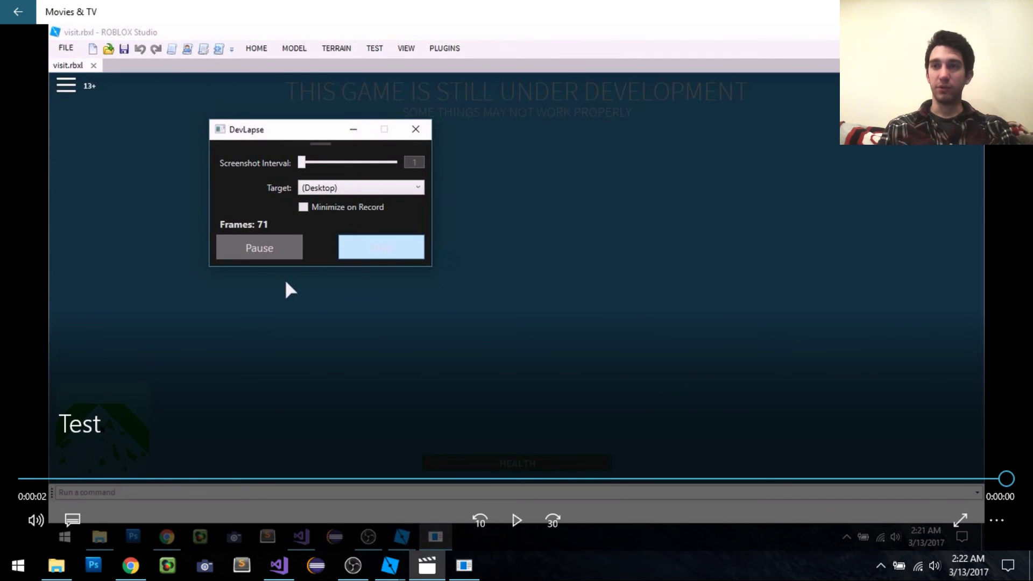
pyautogui.hotkey('alt', 'F4')
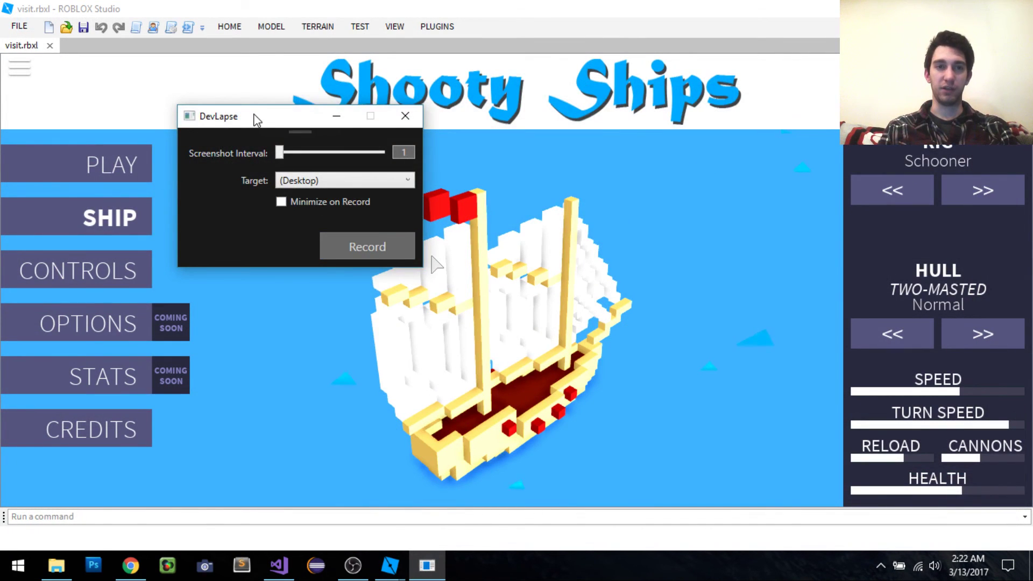
pyautogui.moveTo(256, 120); pyautogui.dragTo(234, 146)
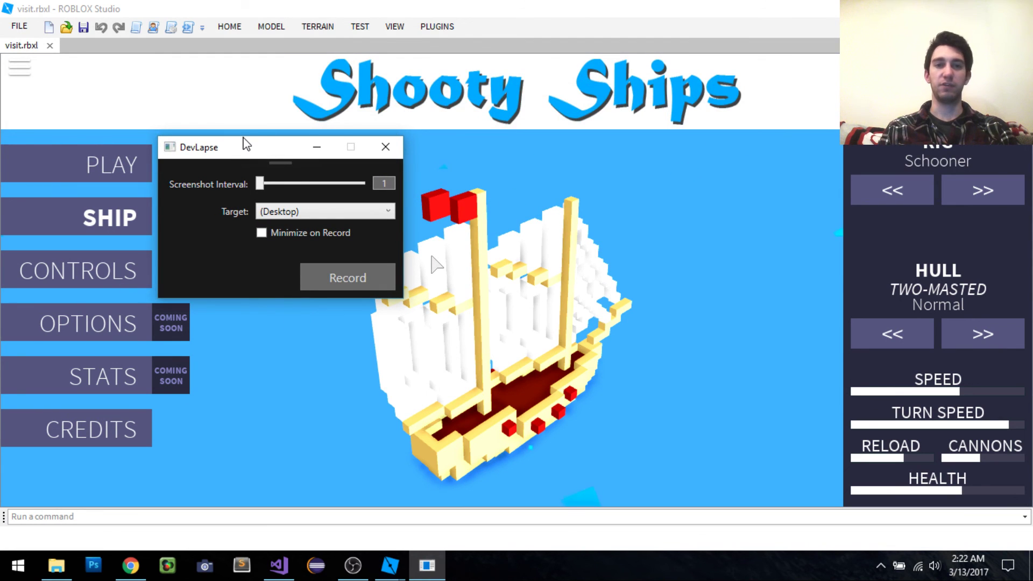